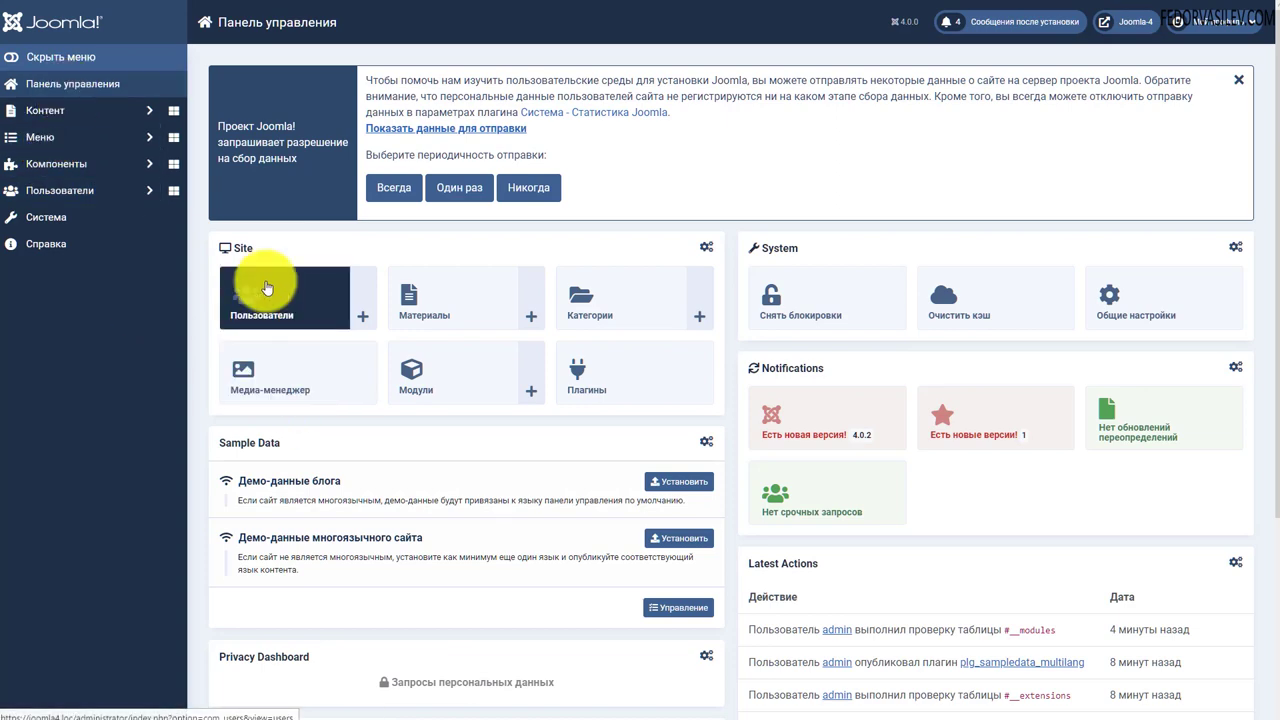
- Examine the blog and multilingual site demo data sets offered in the Sample Data block of the dashboard
scroll(735, 150, down, 2)
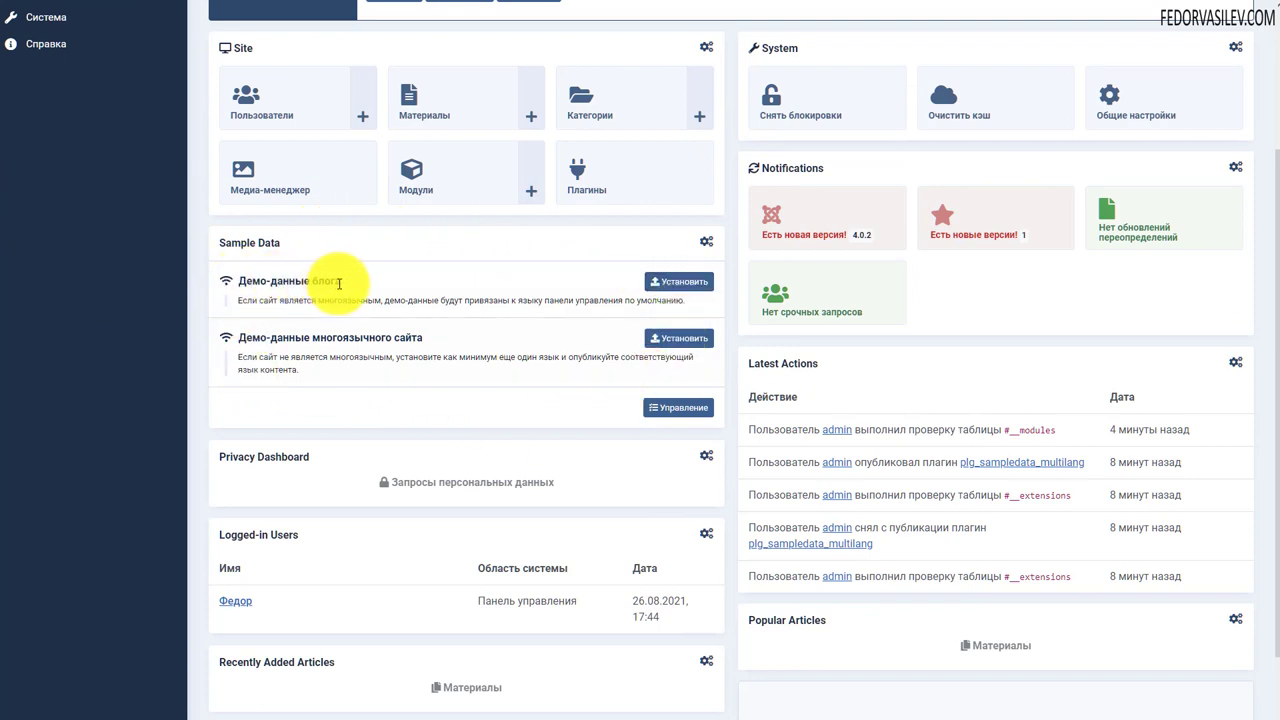
drag(312, 282, 310, 283)
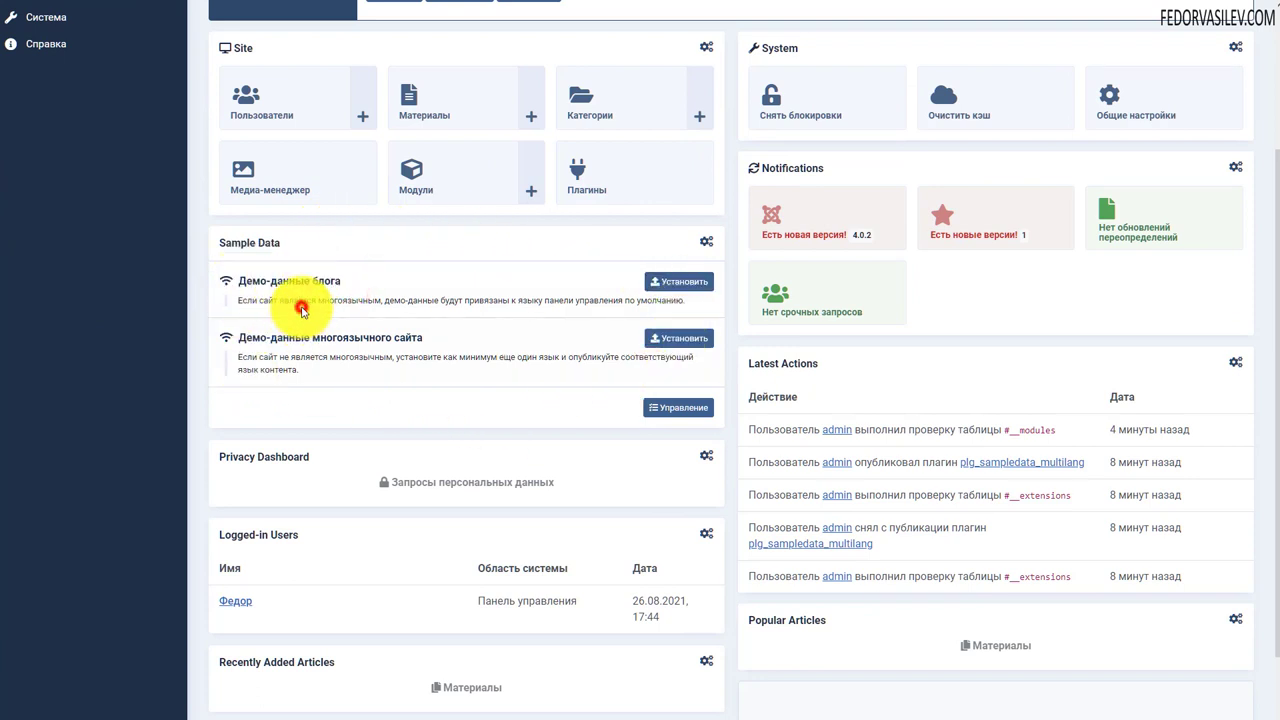
click(302, 311)
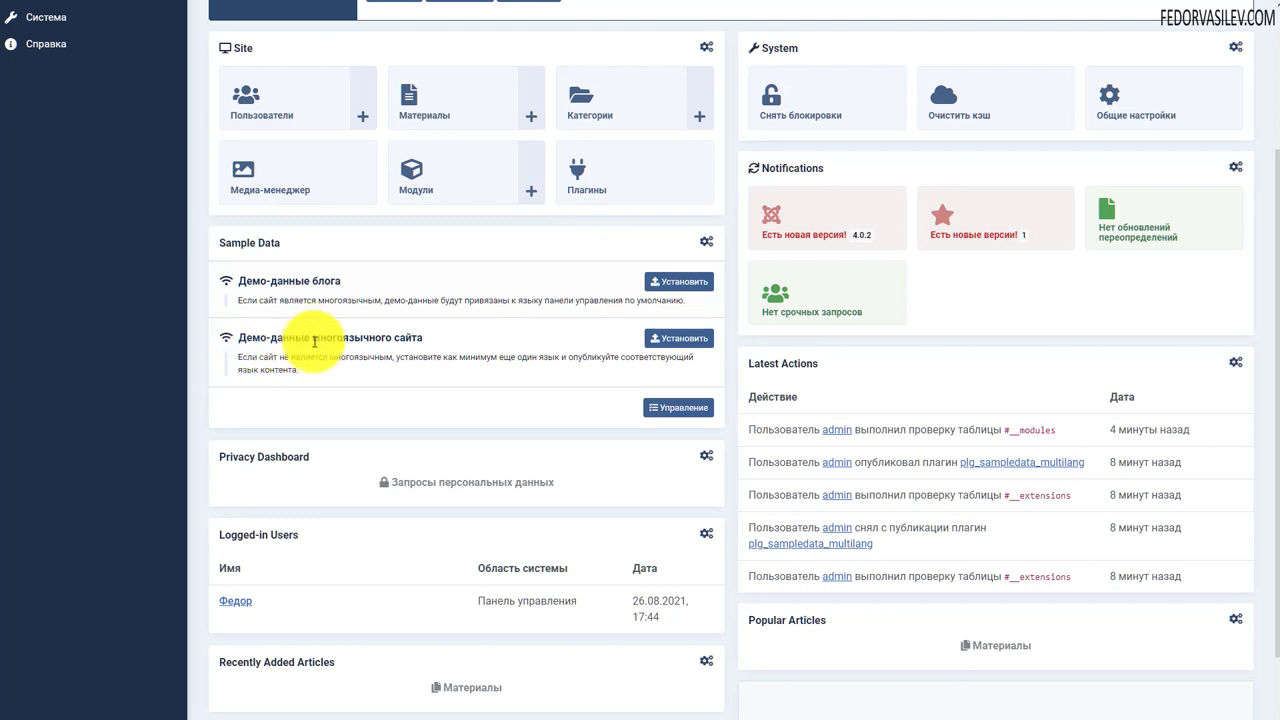
drag(314, 341, 434, 360)
click(428, 388)
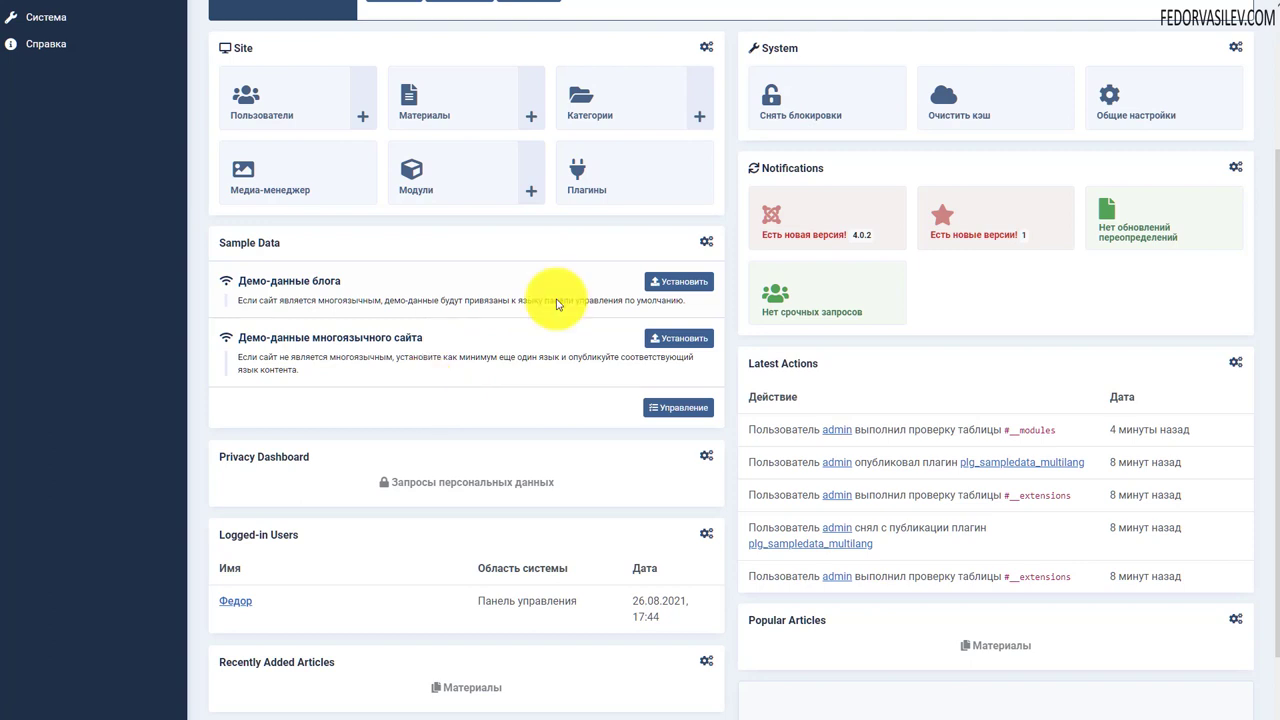
drag(417, 358, 286, 283)
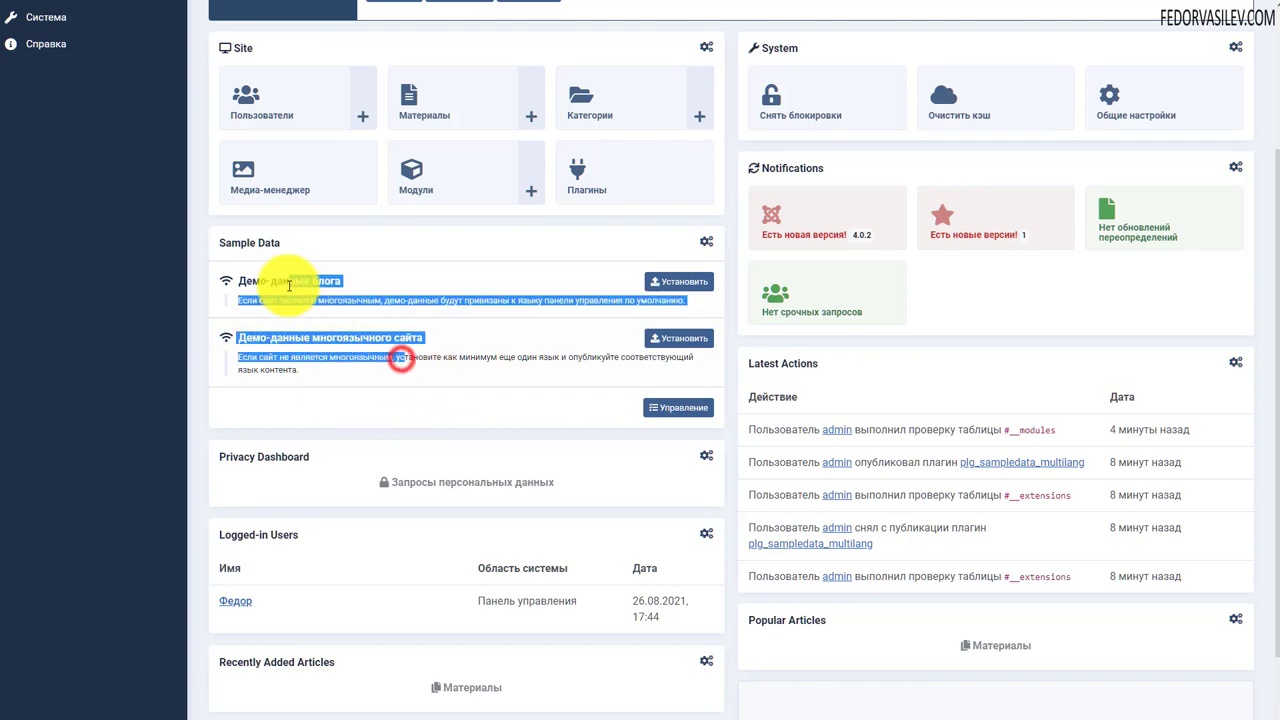
click(443, 241)
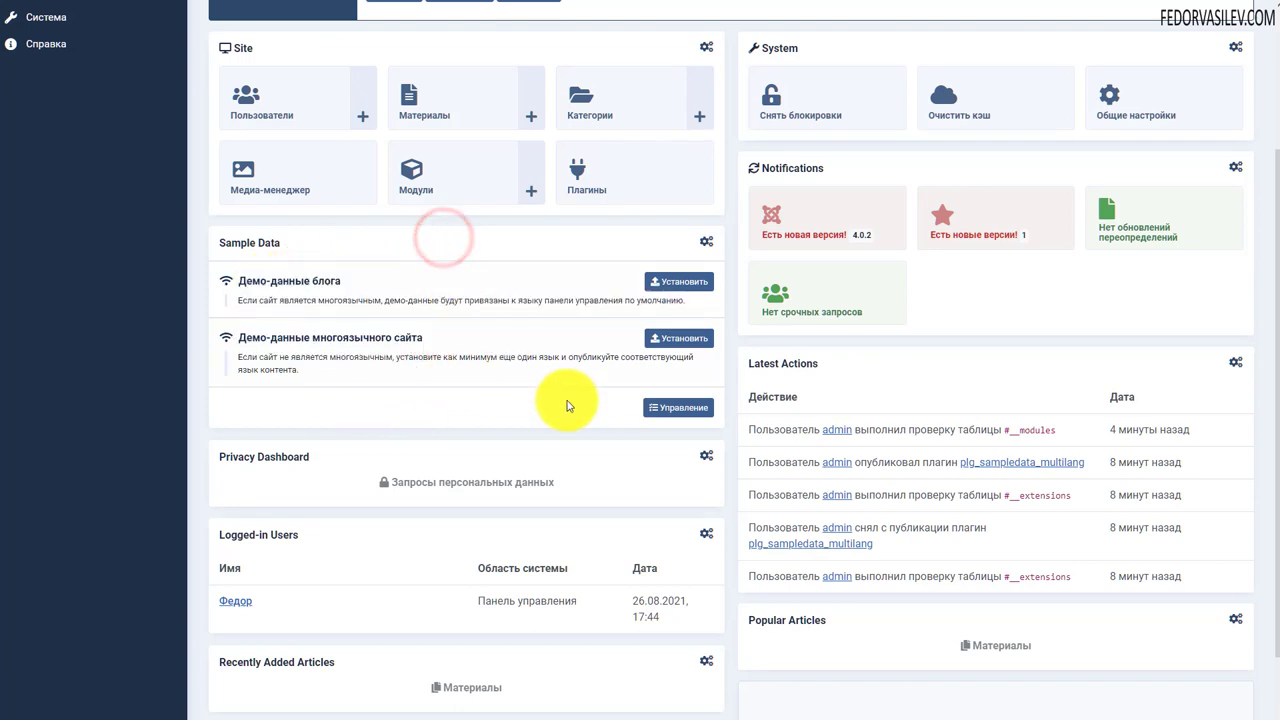
- Open the management list of sample data plugins and disable the "Демо-данные - Многоязычный сайт" plugin
click(684, 407)
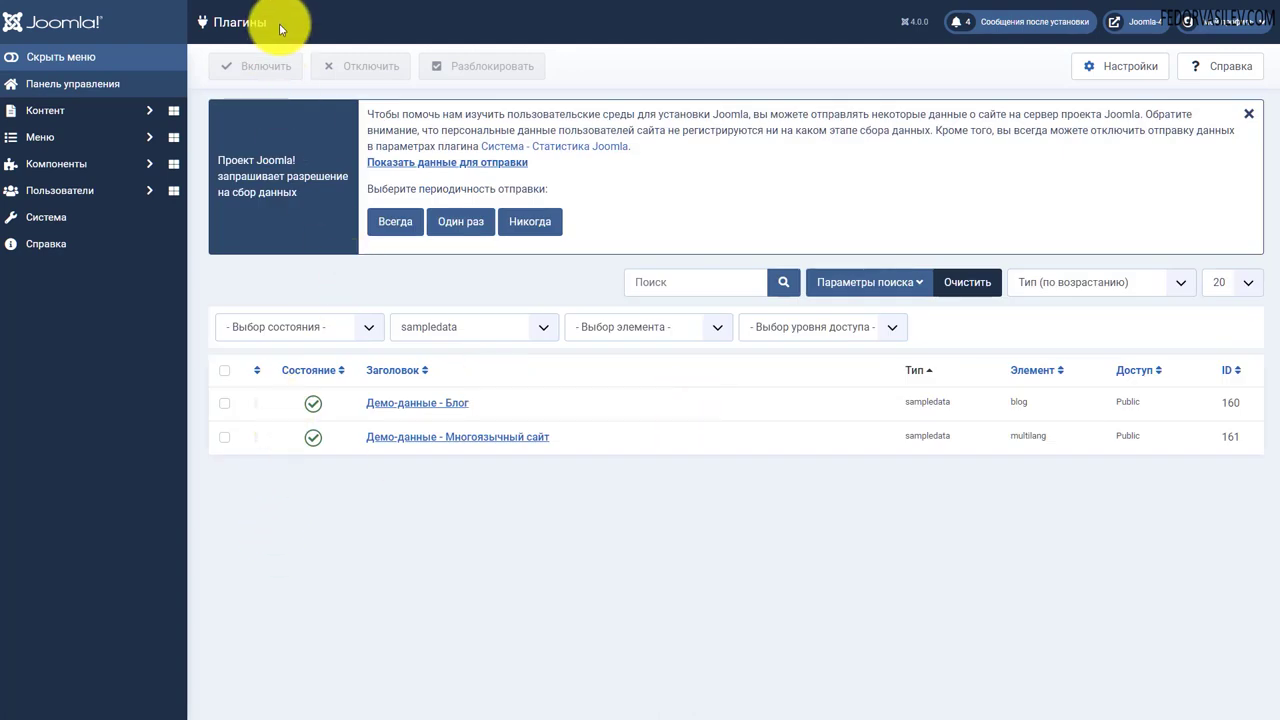
click(503, 586)
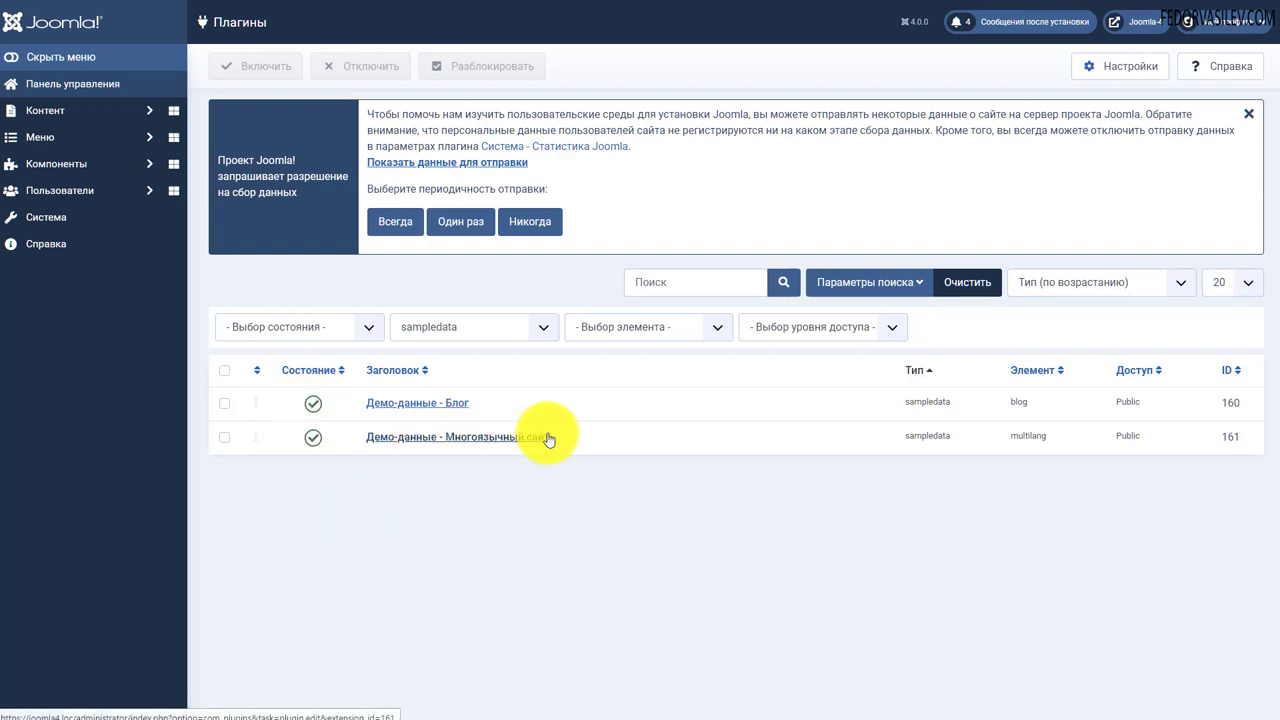
click(313, 436)
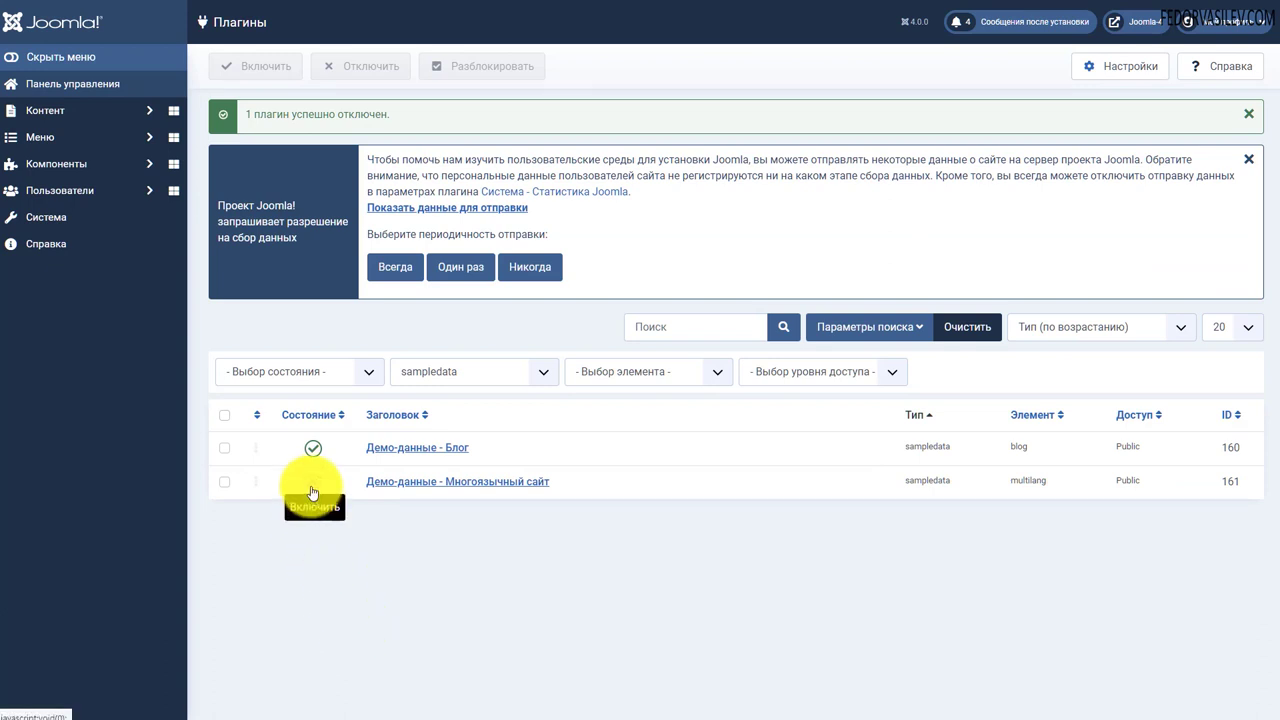
- Return to the dashboard (Панель управления) and install the "Демо-данные блога" sample data, confirming the installation
click(86, 86)
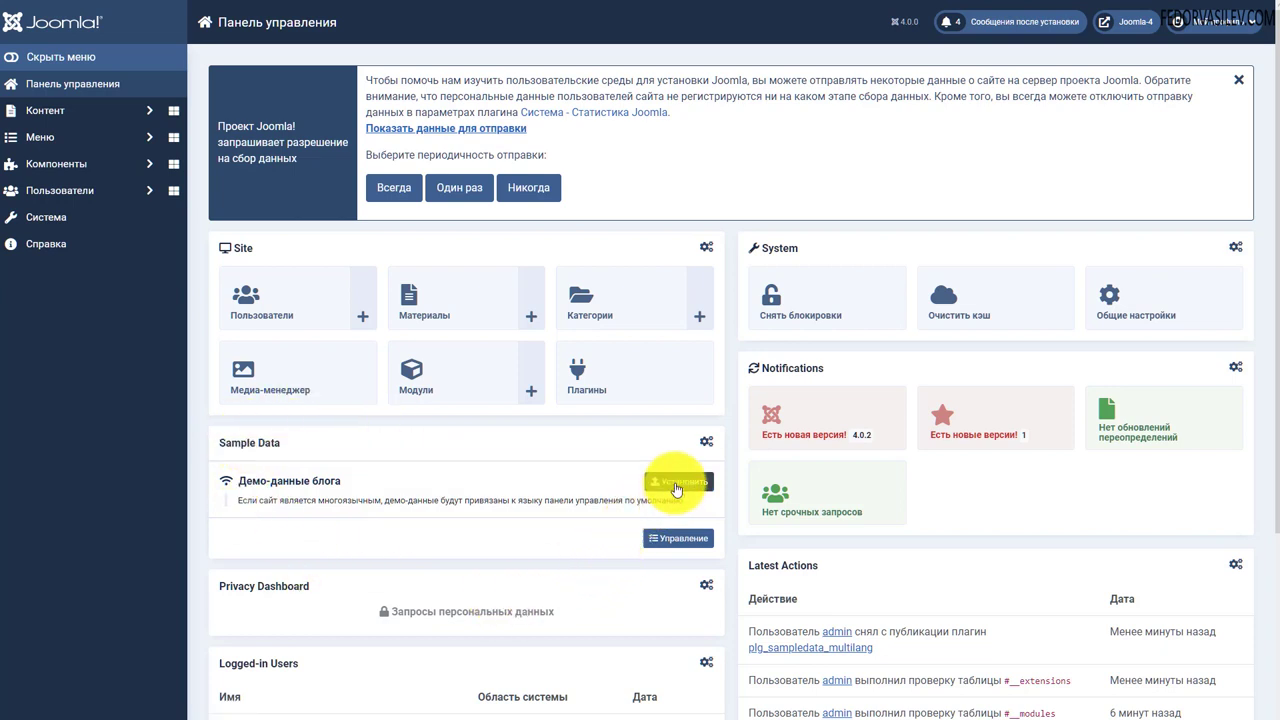
click(684, 483)
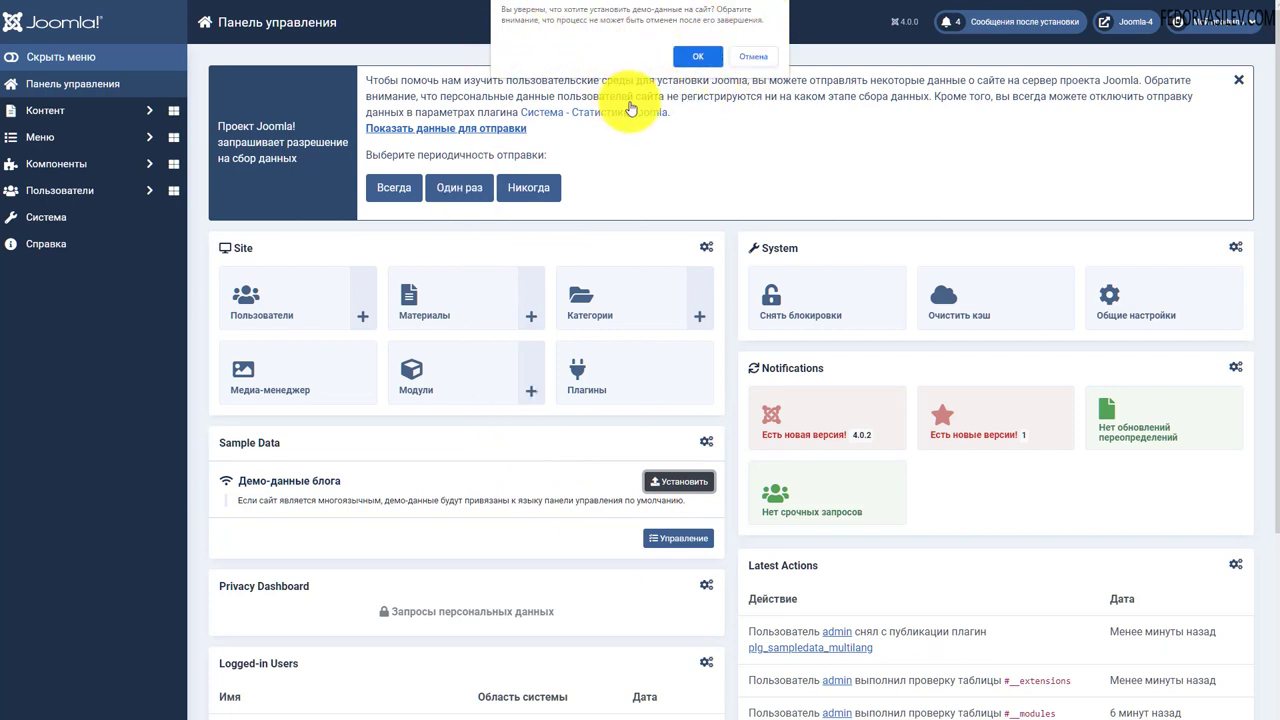
click(697, 60)
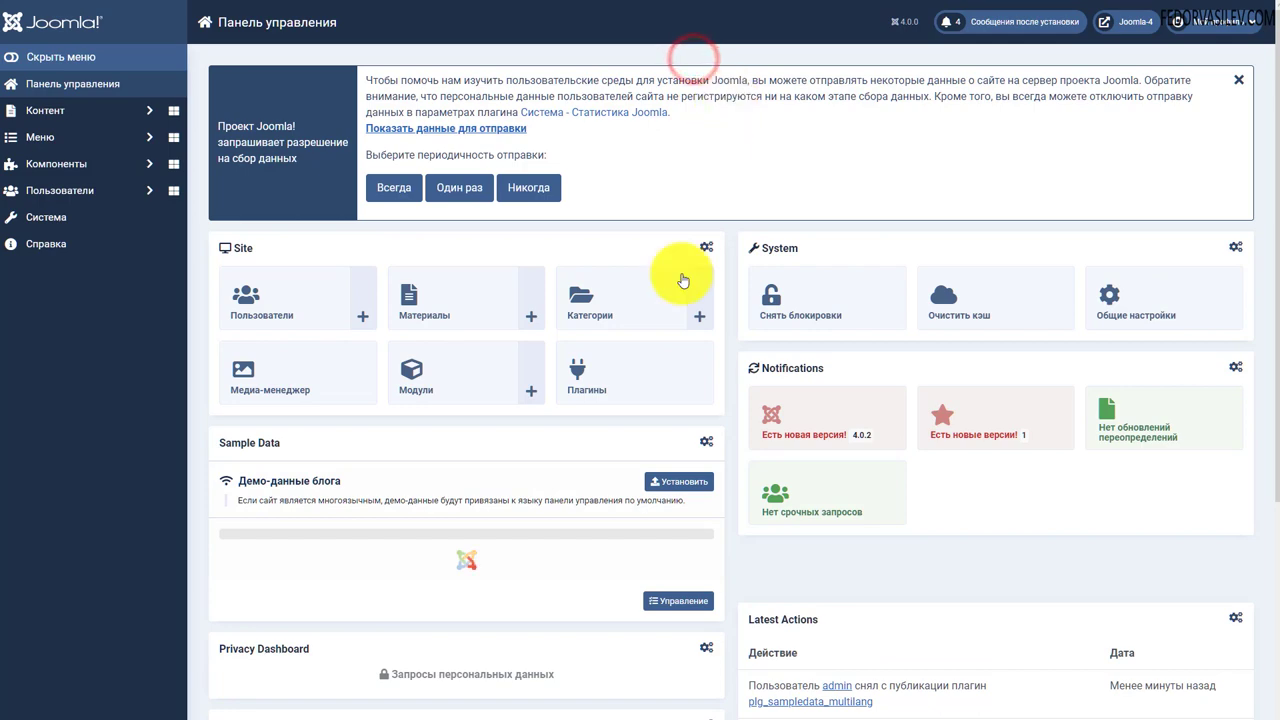
scroll(400, 486, down, 2)
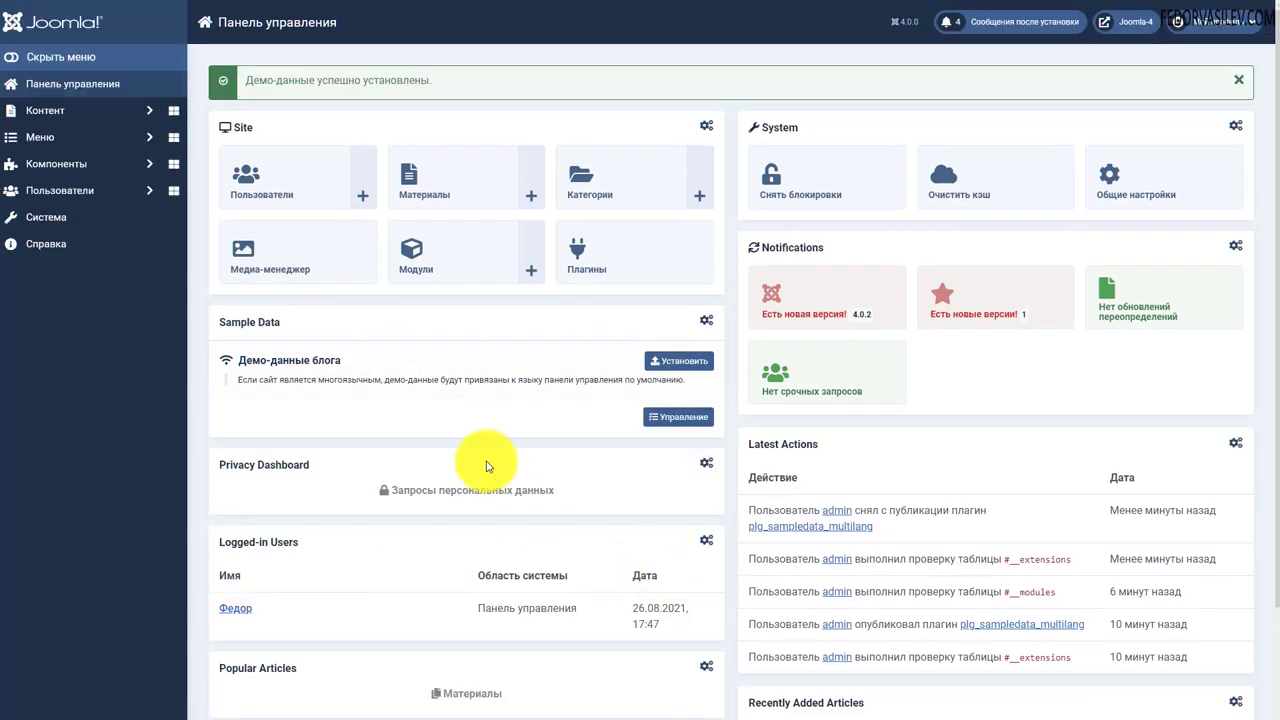
drag(249, 79, 434, 80)
click(512, 85)
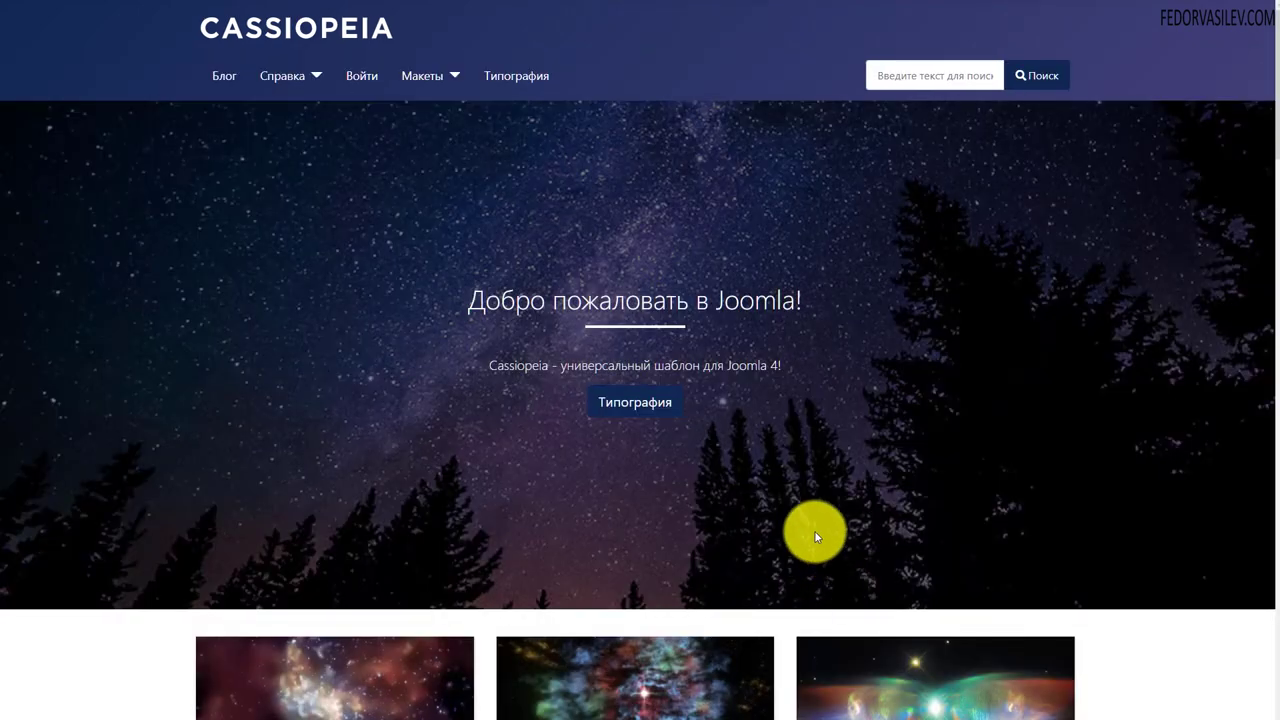
- Look over the public site's Cassiopeia home page, from the welcome banner down to the article cards and side modules
scroll(500, 420, down, 3)
scroll(300, 453, down, 5)
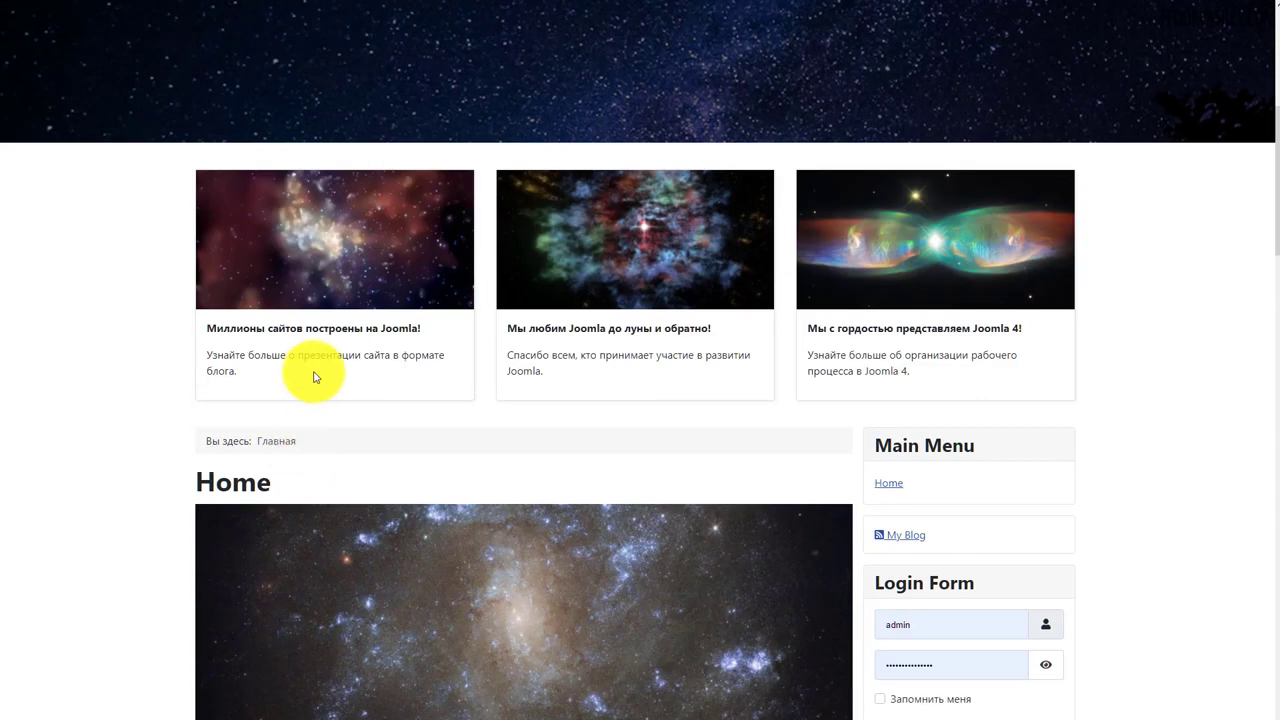
scroll(443, 523, up, 8)
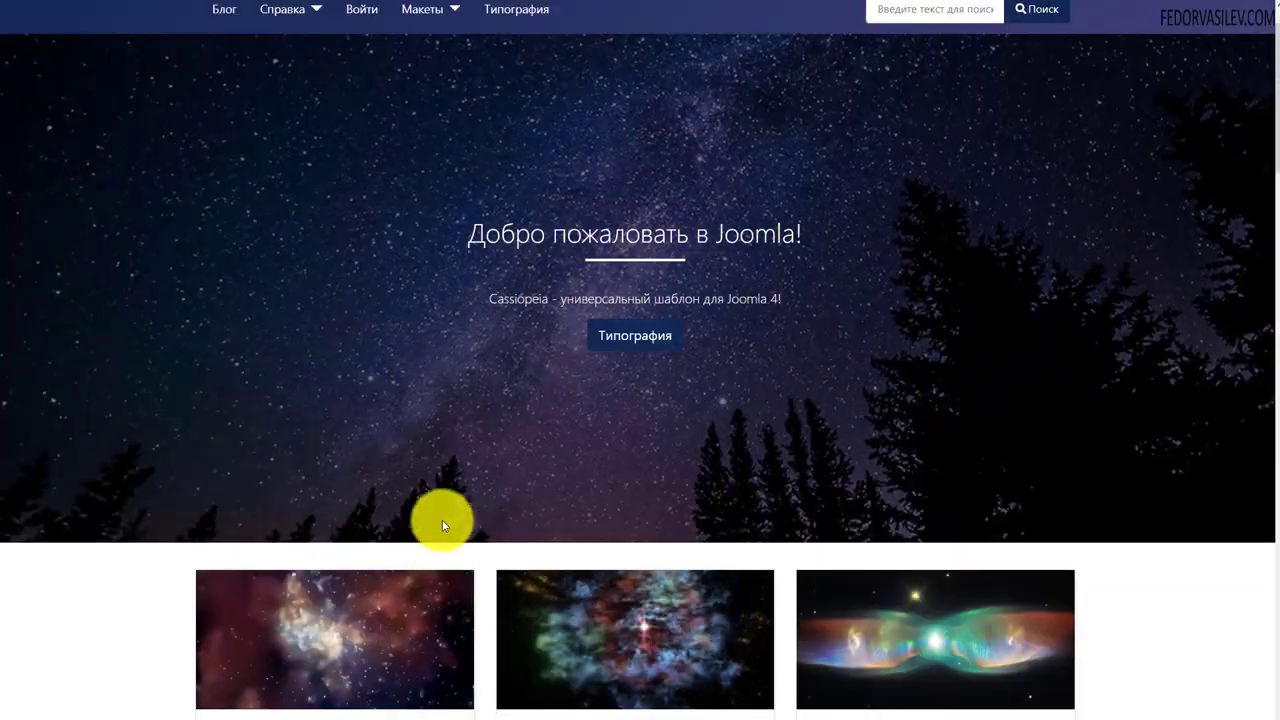
scroll(406, 354, down, 1)
scroll(437, 291, up, 1)
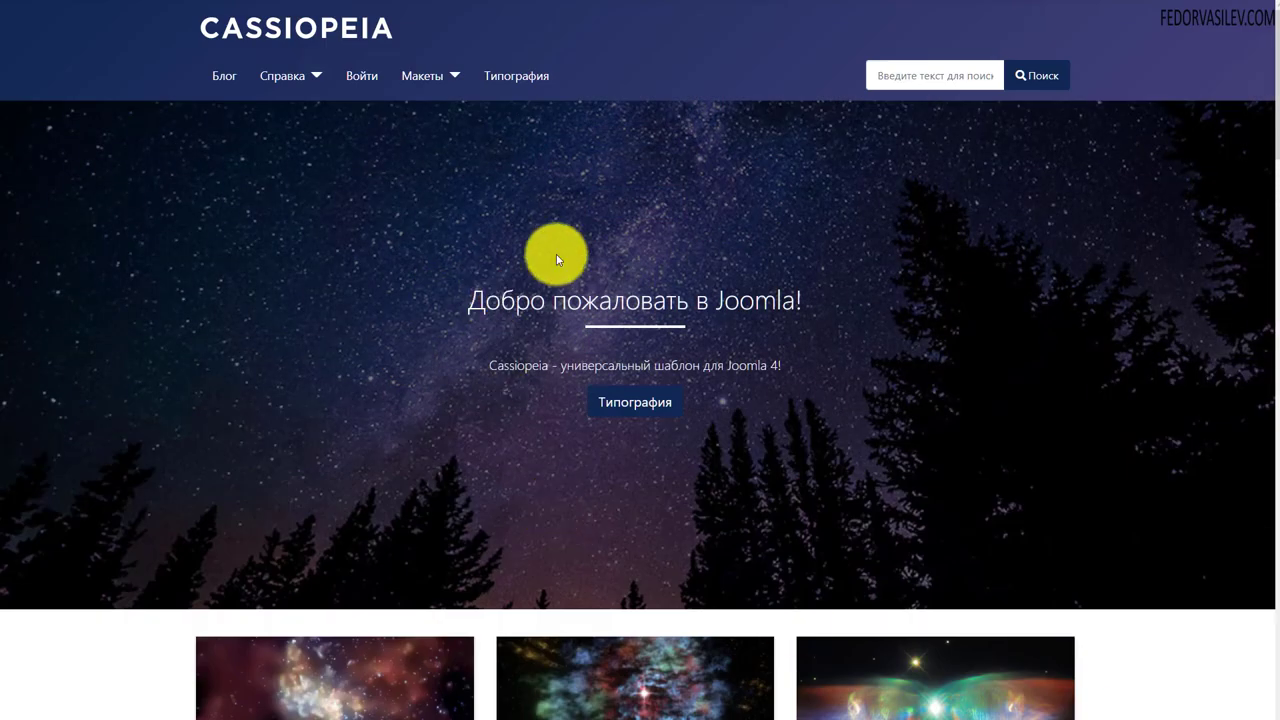
- Open the Материалы page under Макеты on the site and view the article "Миллионы сайтов"
click(443, 82)
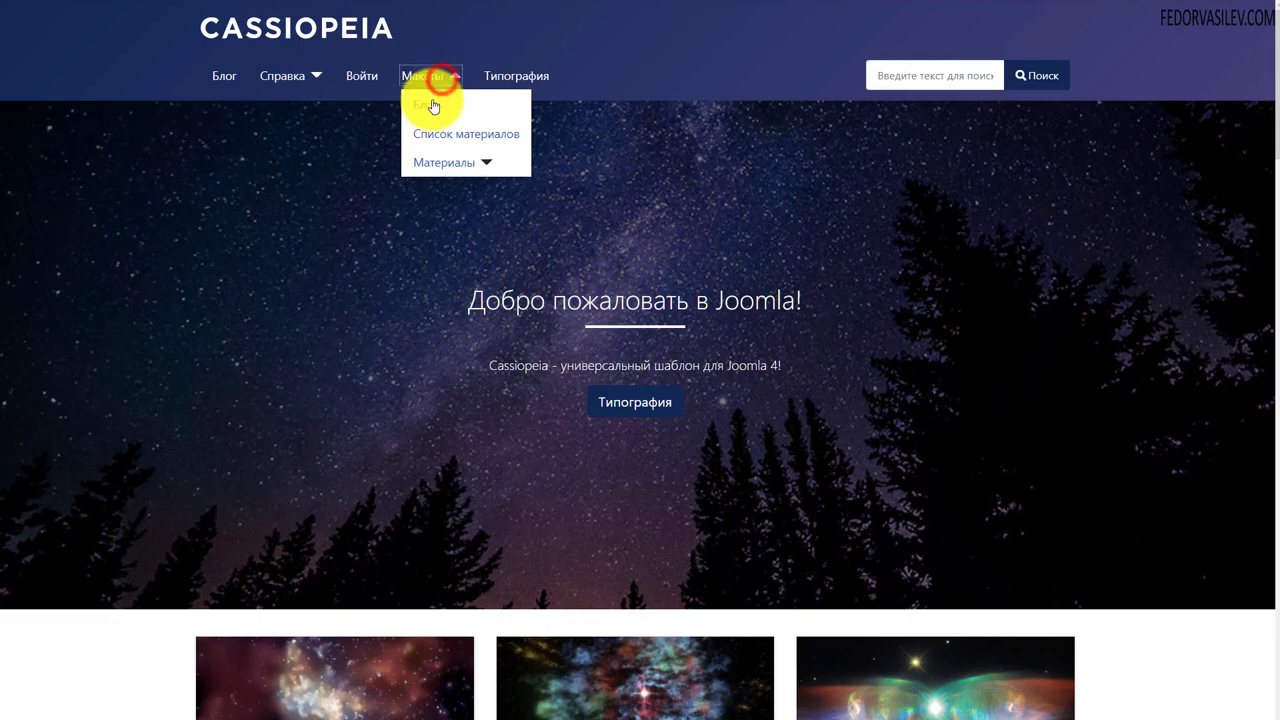
click(437, 164)
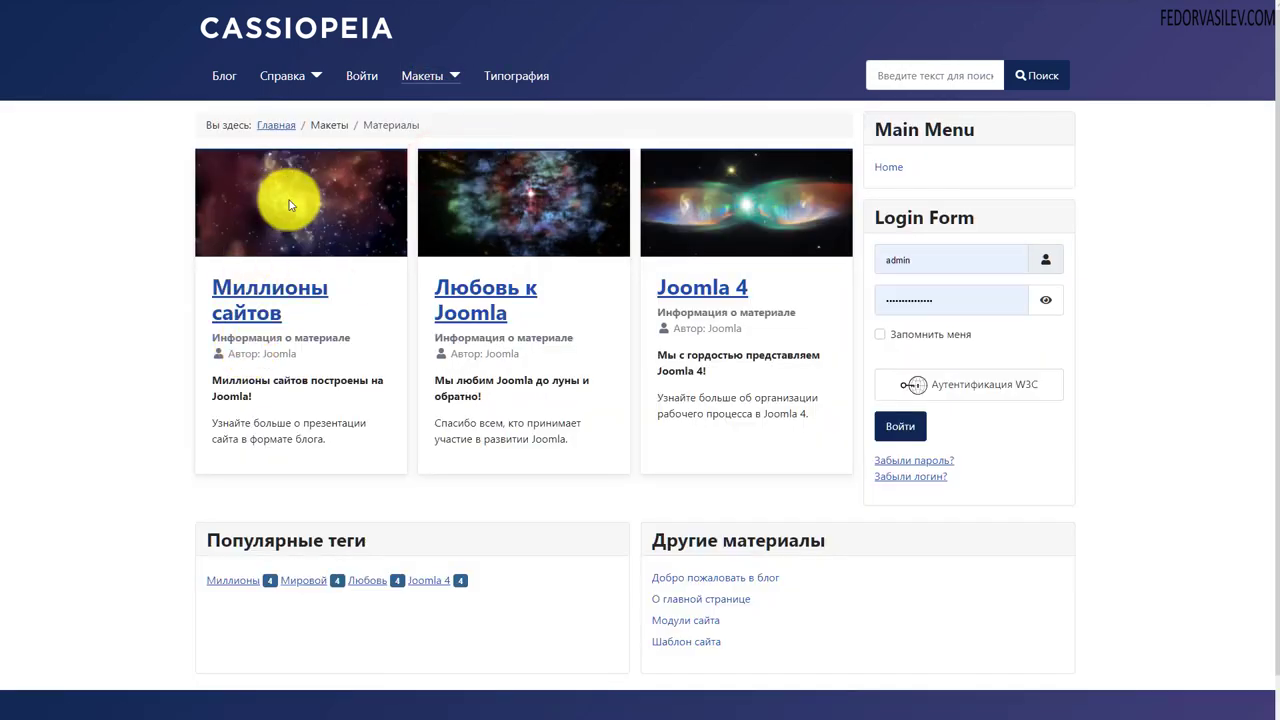
scroll(719, 228, down, 1)
scroll(614, 400, up, 1)
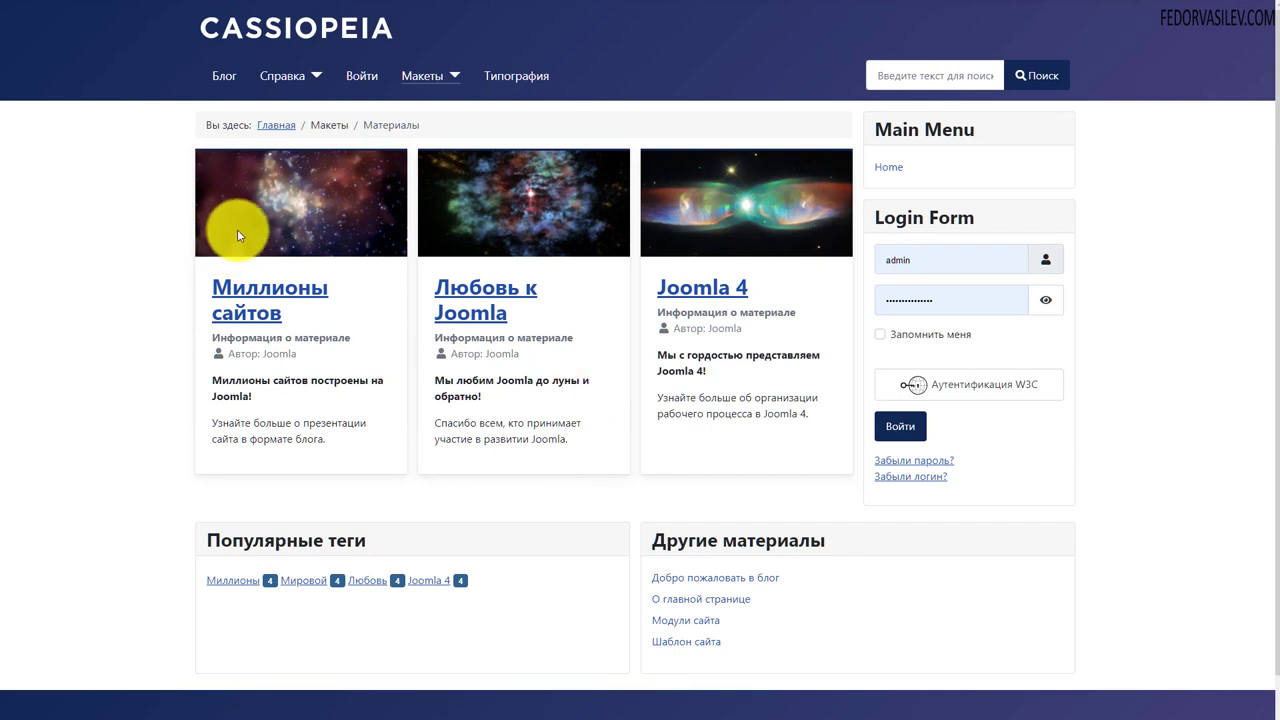
click(250, 284)
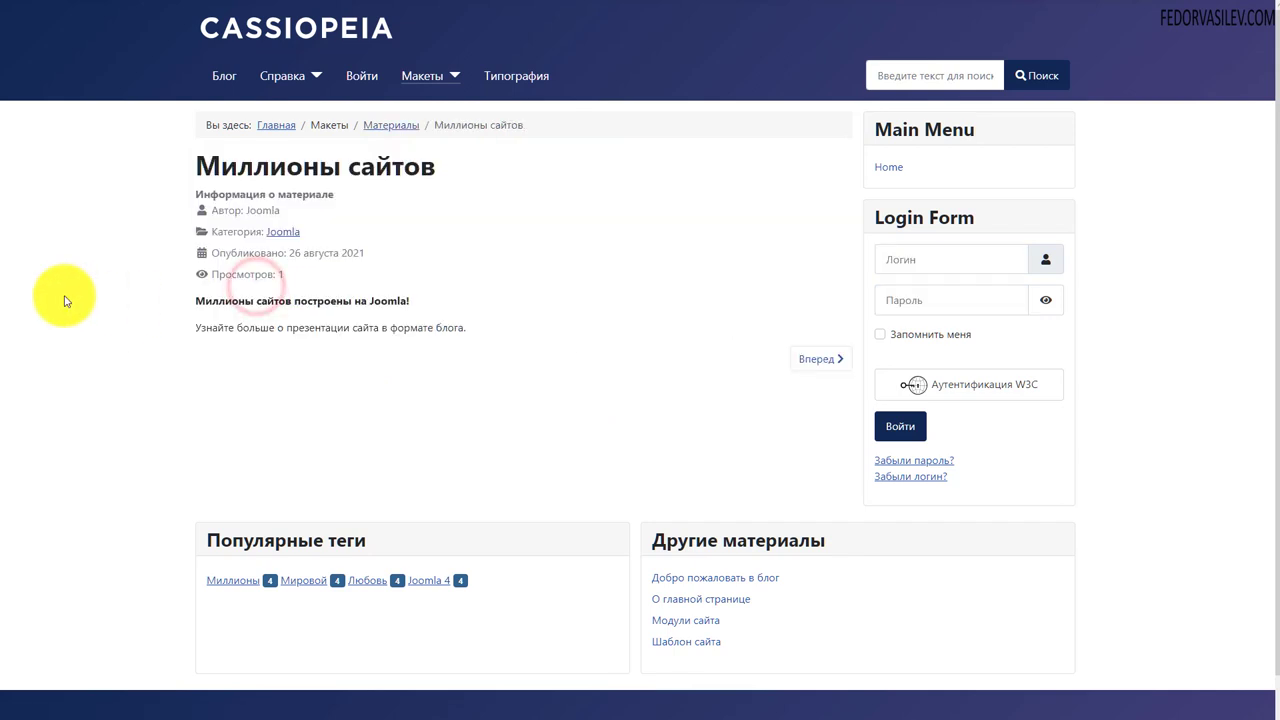
scroll(463, 403, down, 1)
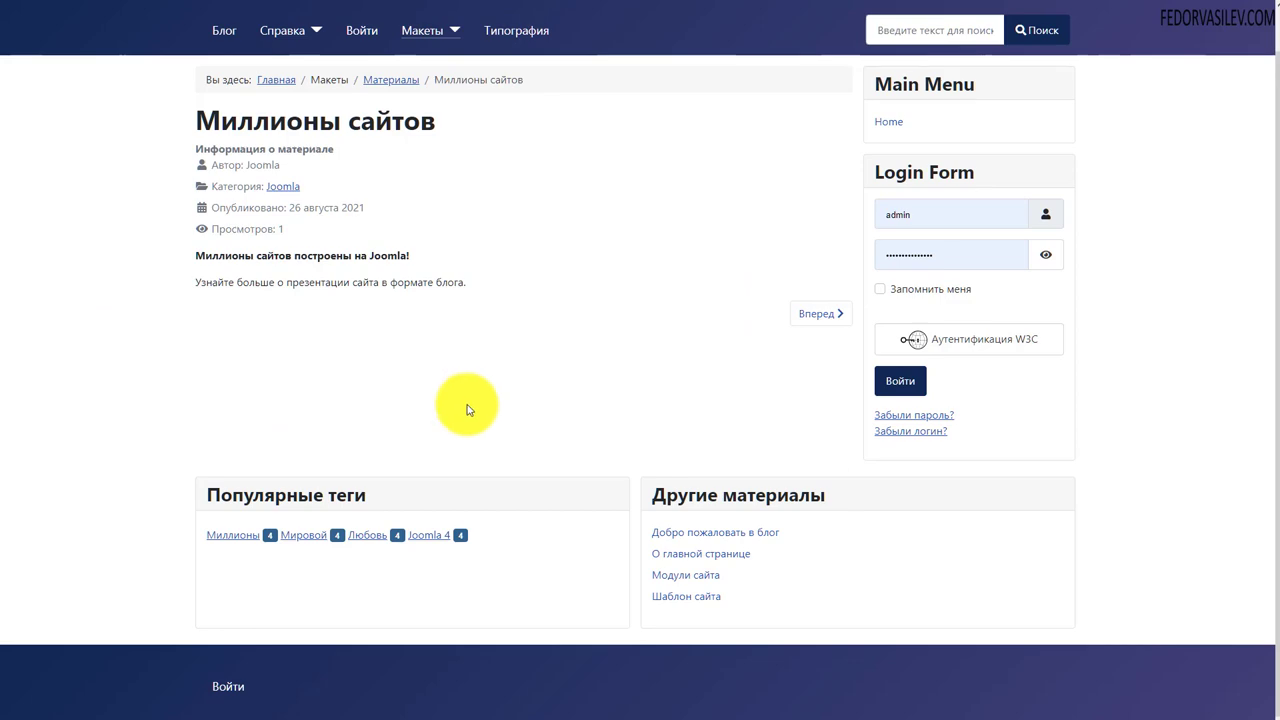
scroll(466, 410, up, 1)
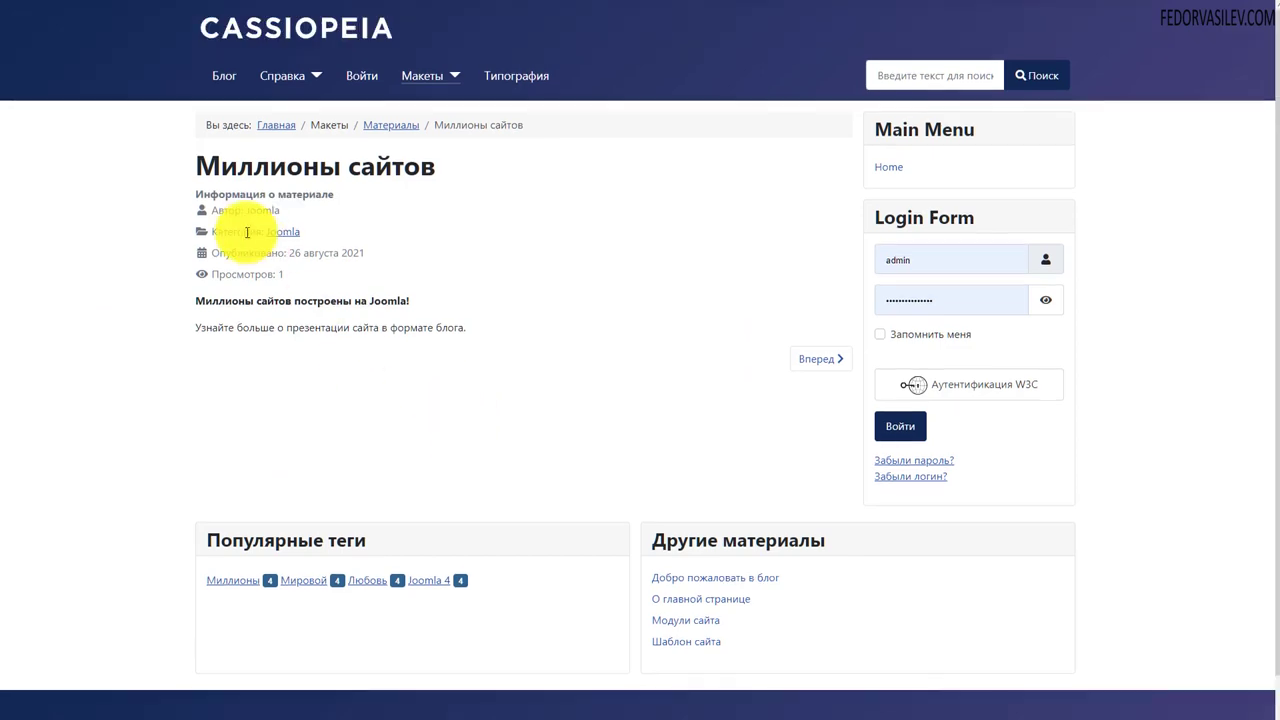
- View the site's Справка page and look through the articles on the Блог page
click(292, 80)
scroll(297, 268, down, 2)
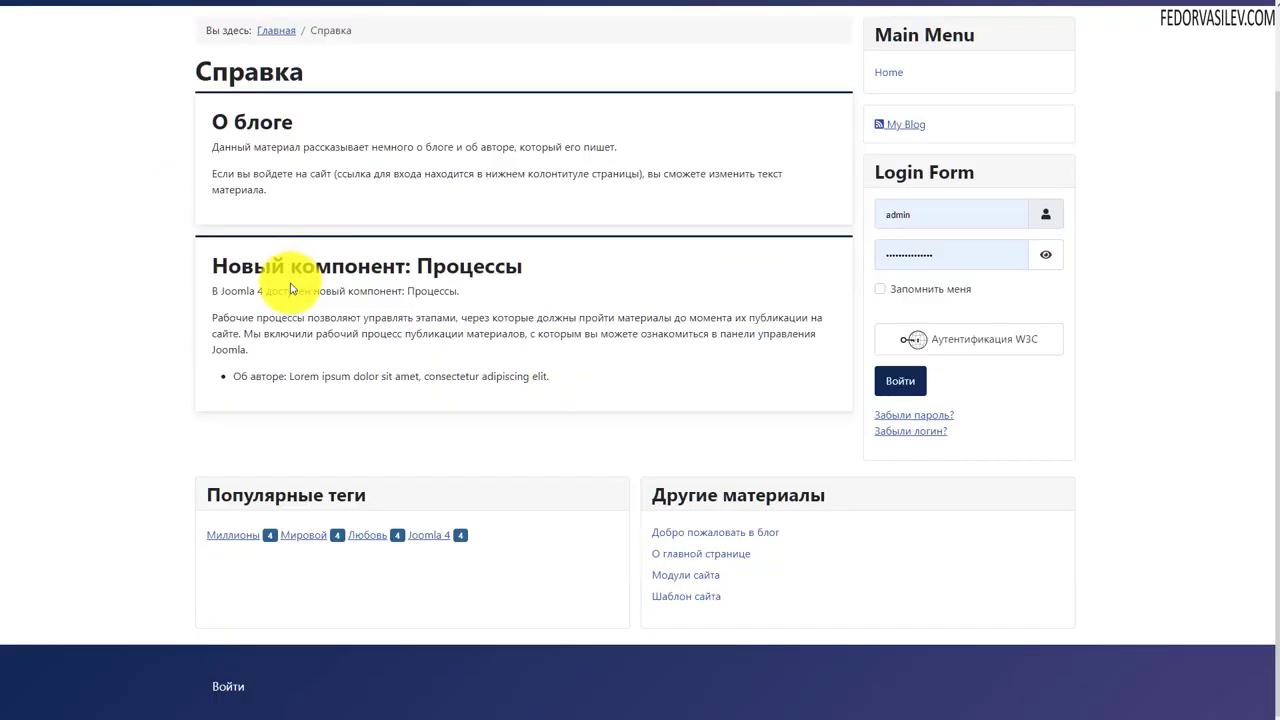
scroll(290, 289, up, 2)
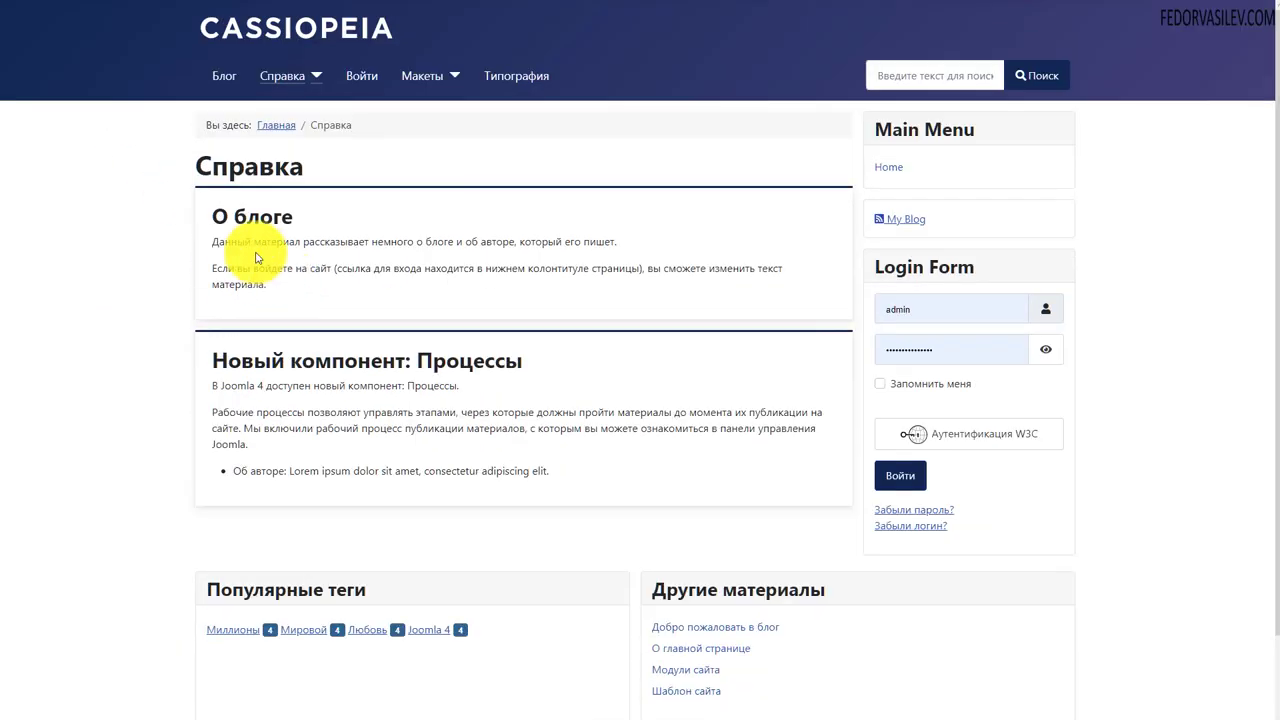
click(213, 78)
scroll(407, 413, down, 3)
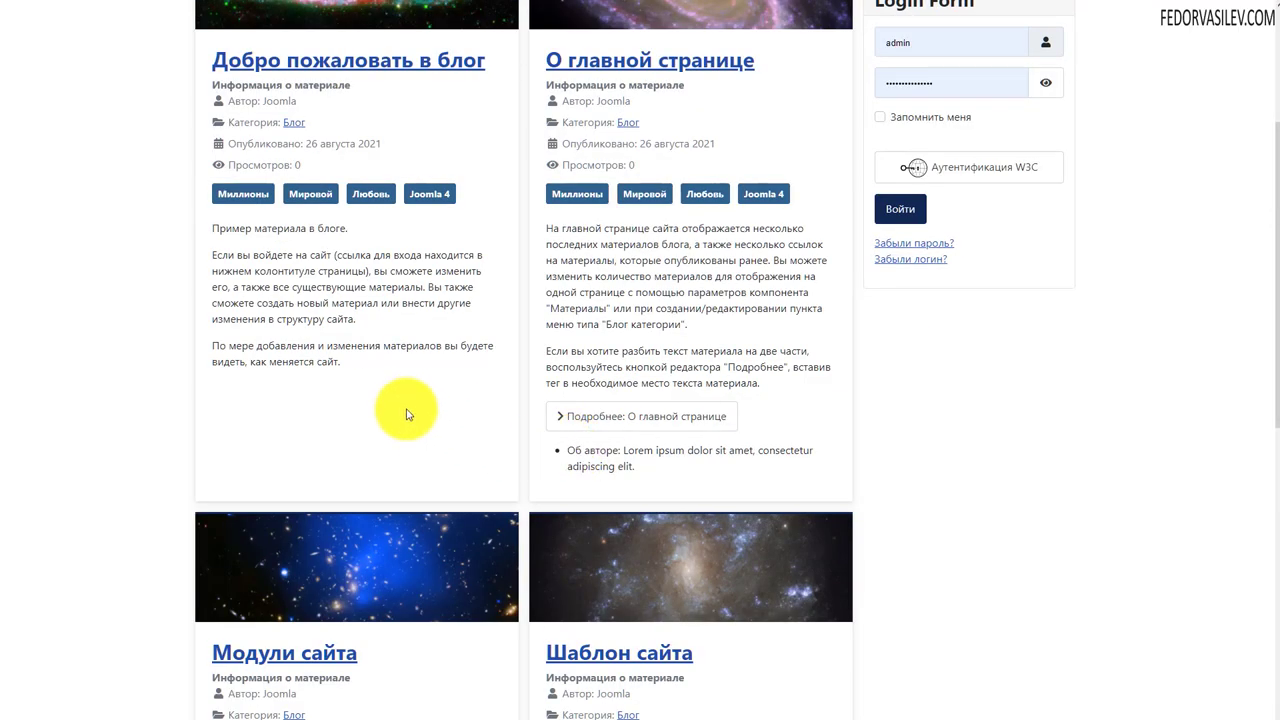
scroll(390, 395, down, 6)
scroll(325, 378, up, 5)
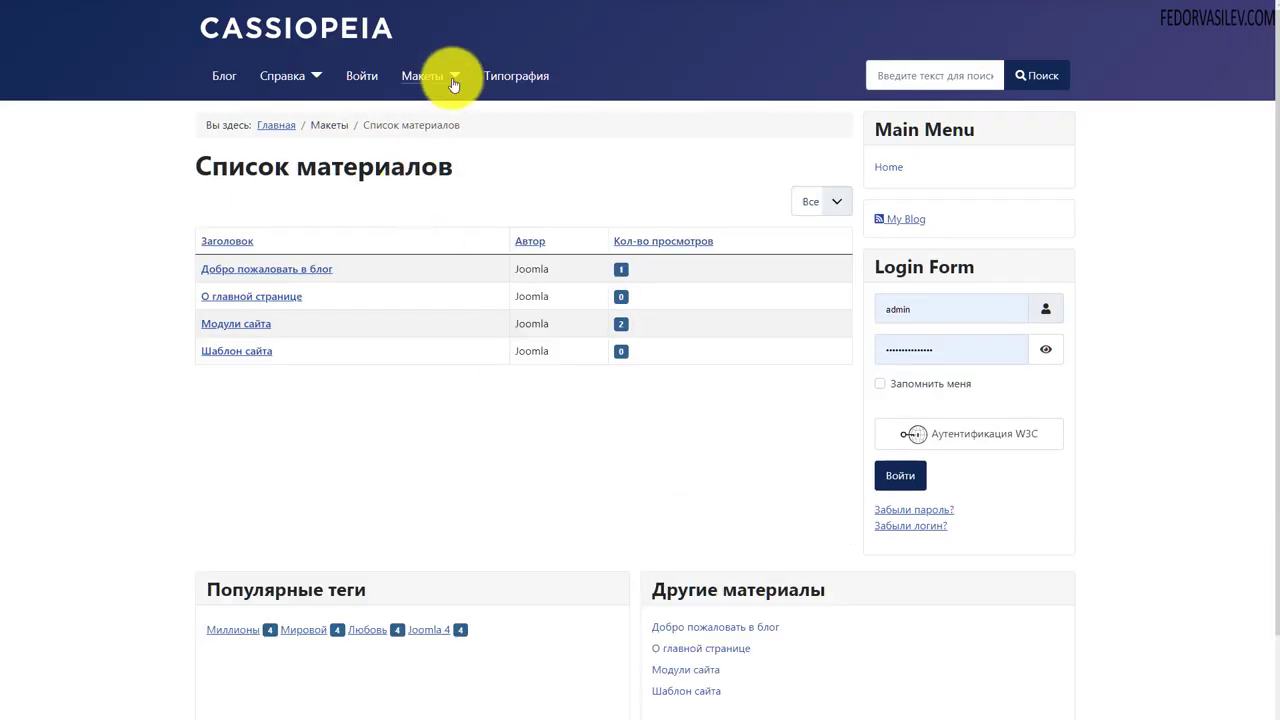
- View the Список материалов and Материалы layouts under Макеты
click(453, 76)
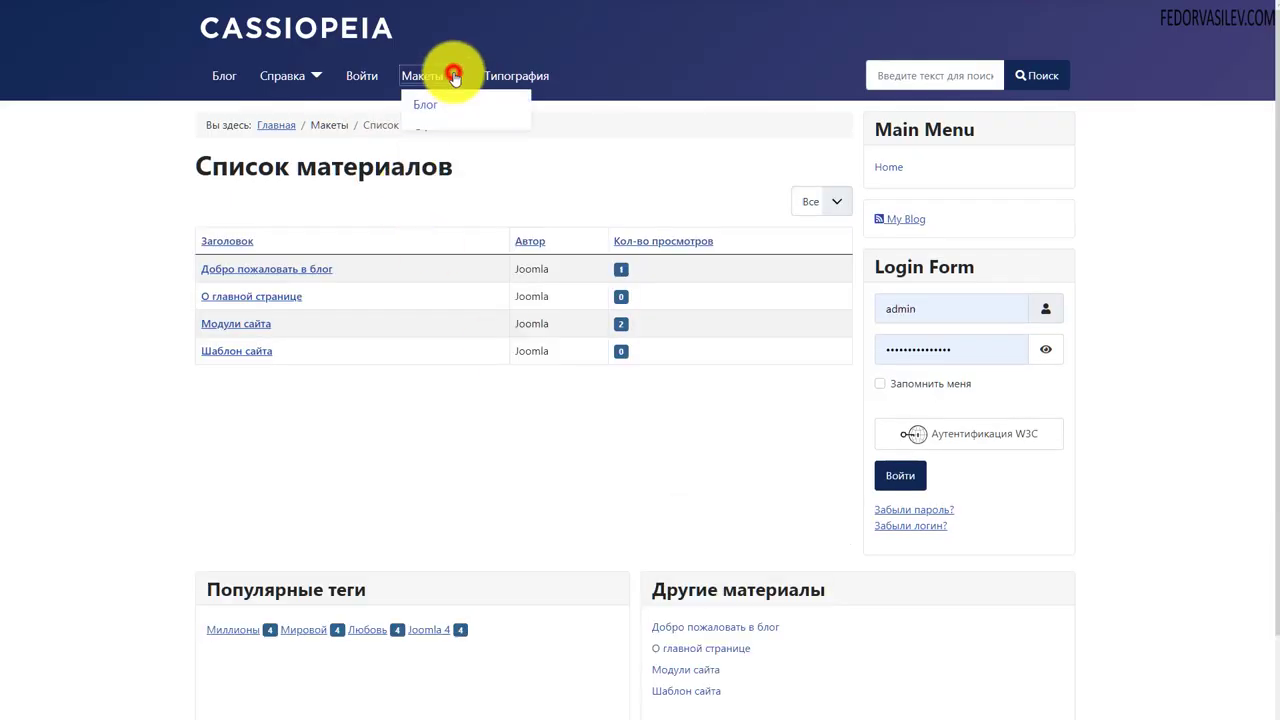
click(446, 138)
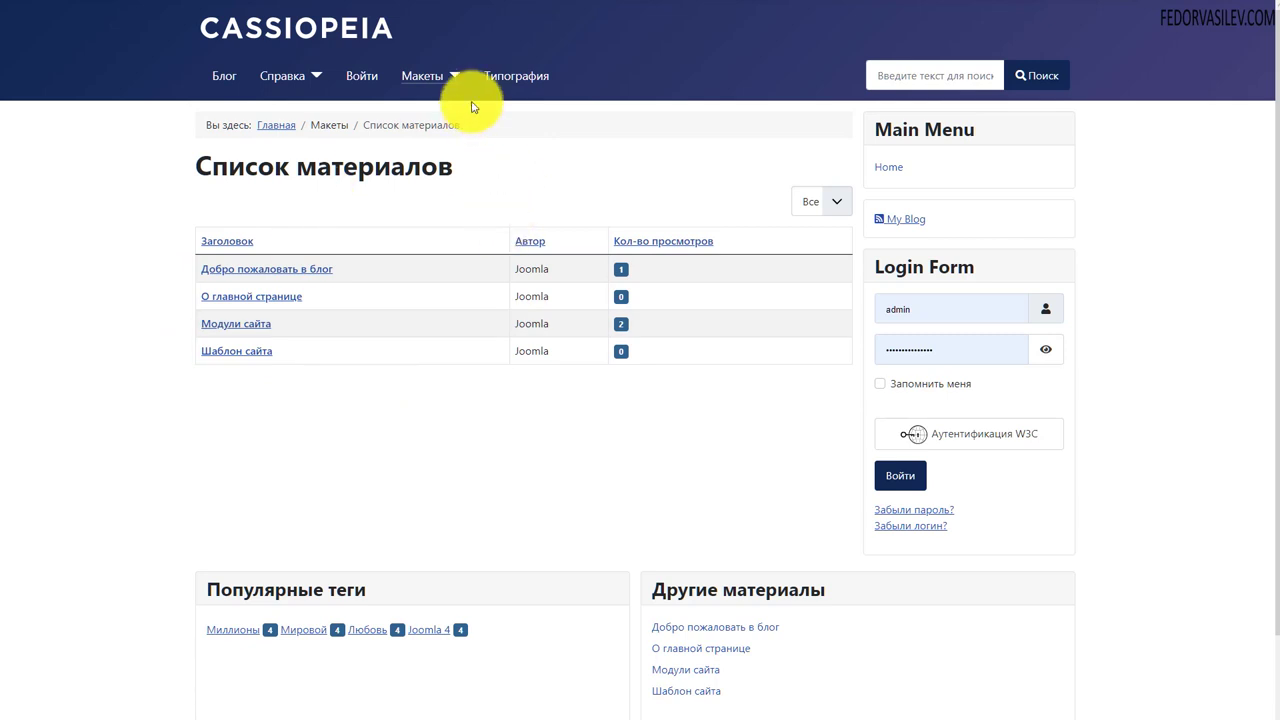
click(443, 70)
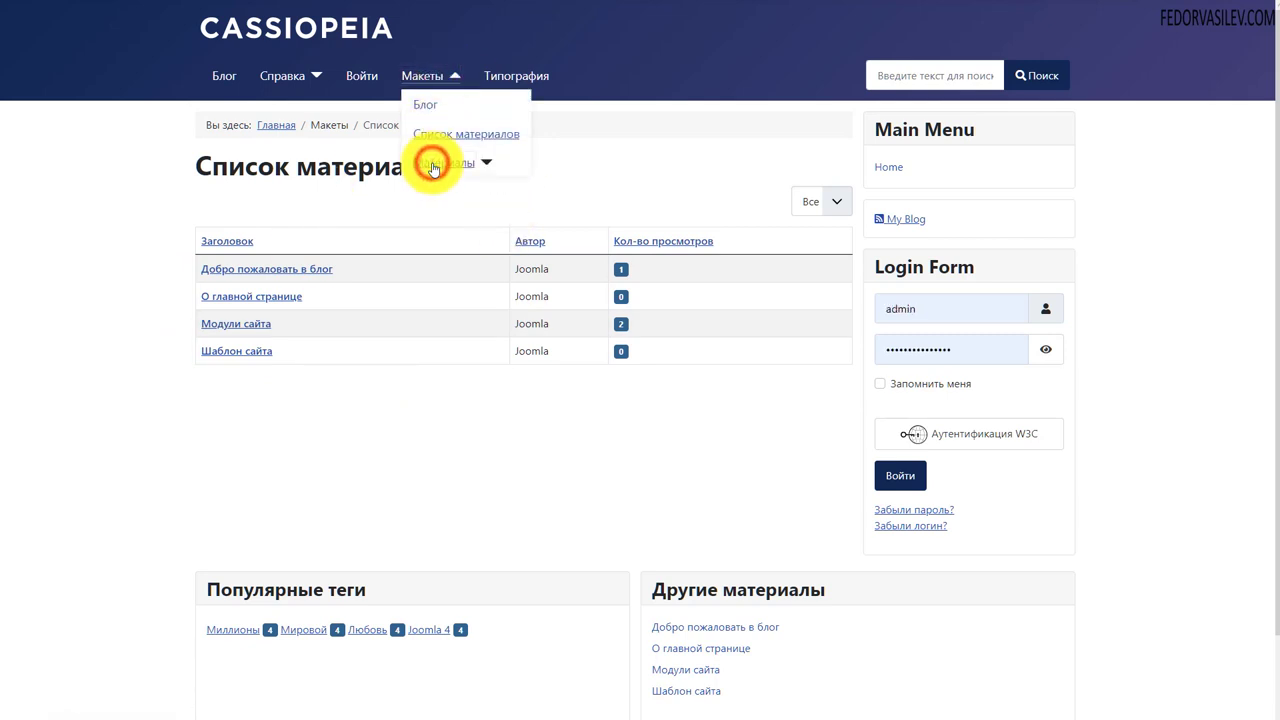
click(433, 168)
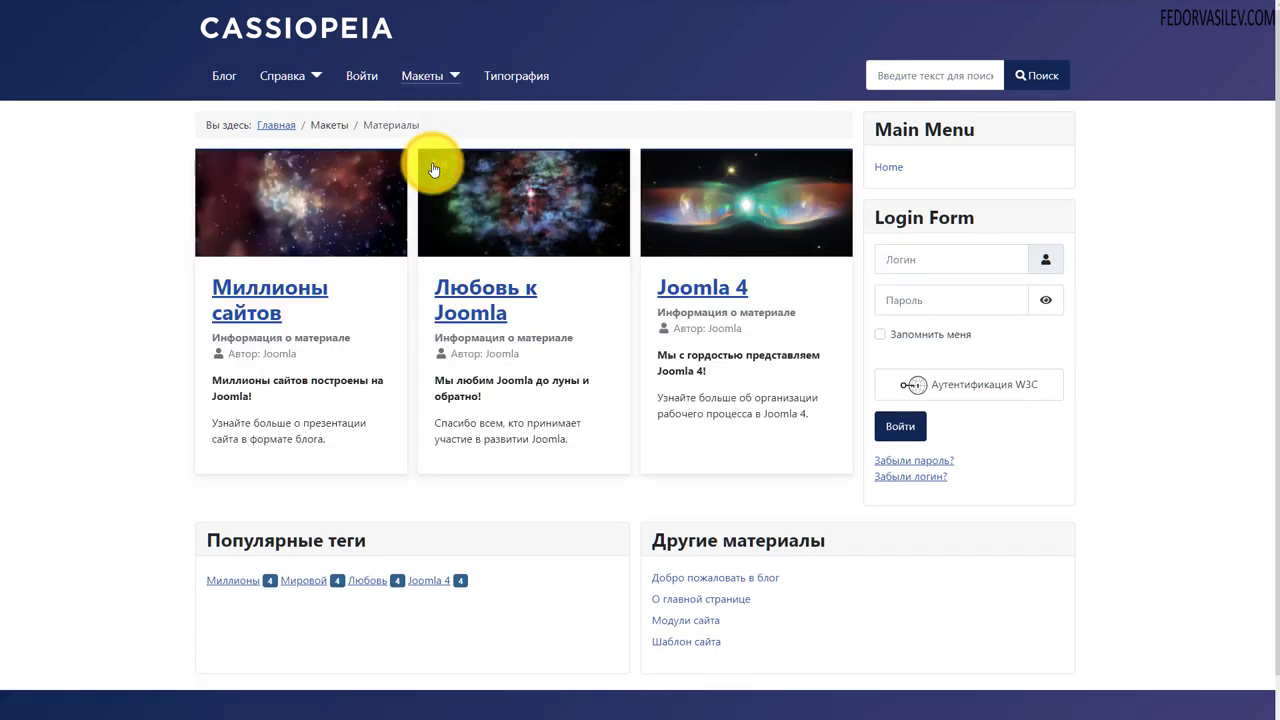
- View the "Joomla 4" article under Материалы and the site's Войти page
click(450, 76)
click(486, 165)
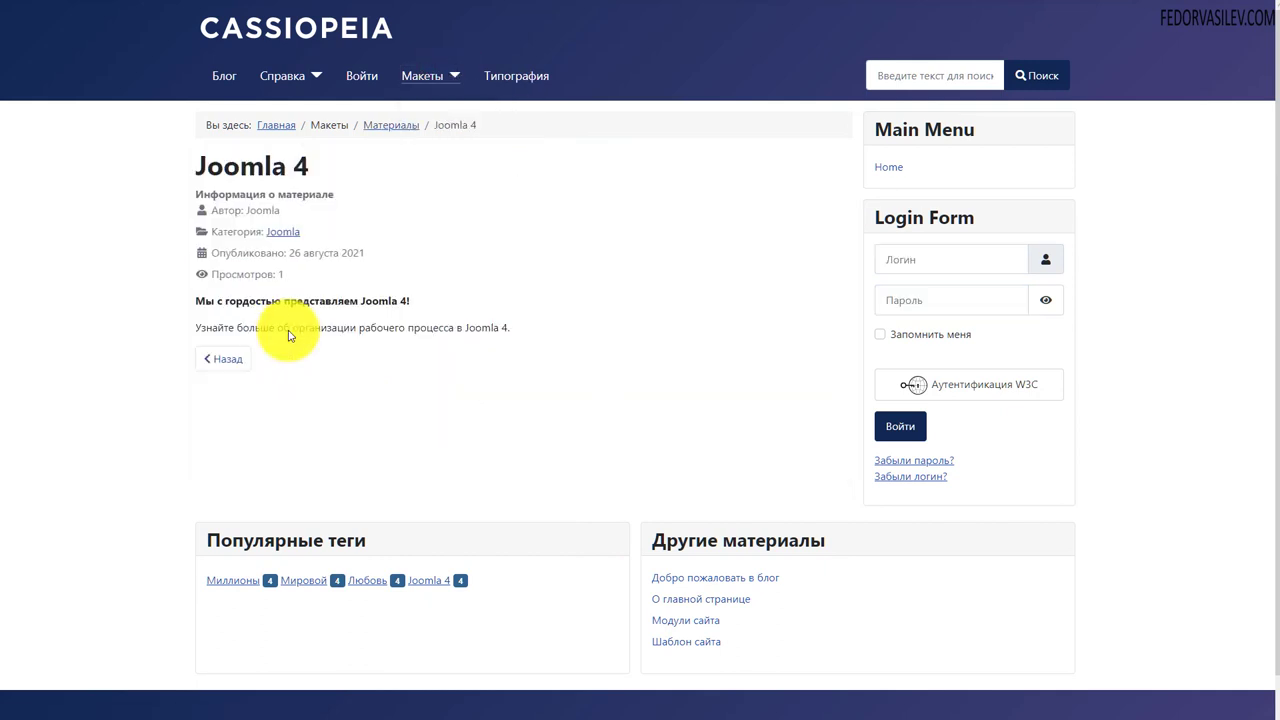
click(362, 78)
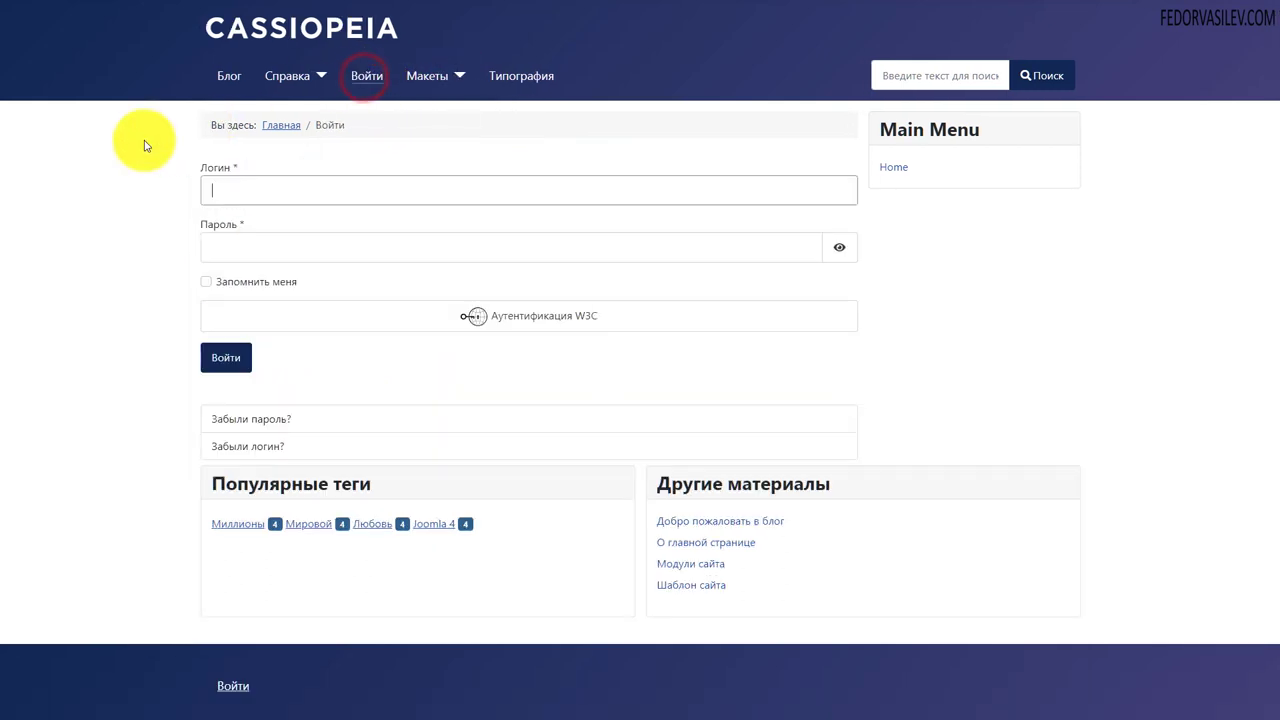
- Review the Справка page once more and open the Типография page
click(280, 76)
scroll(381, 410, down, 1)
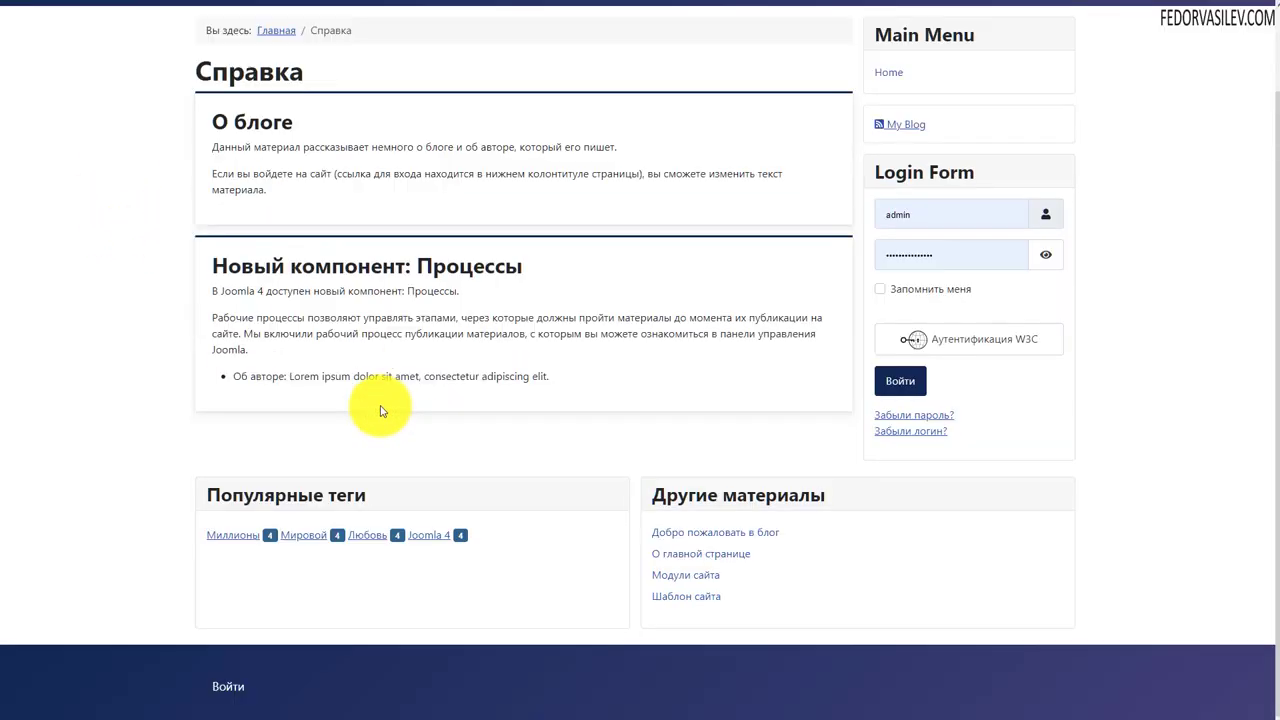
scroll(381, 410, up, 1)
click(516, 78)
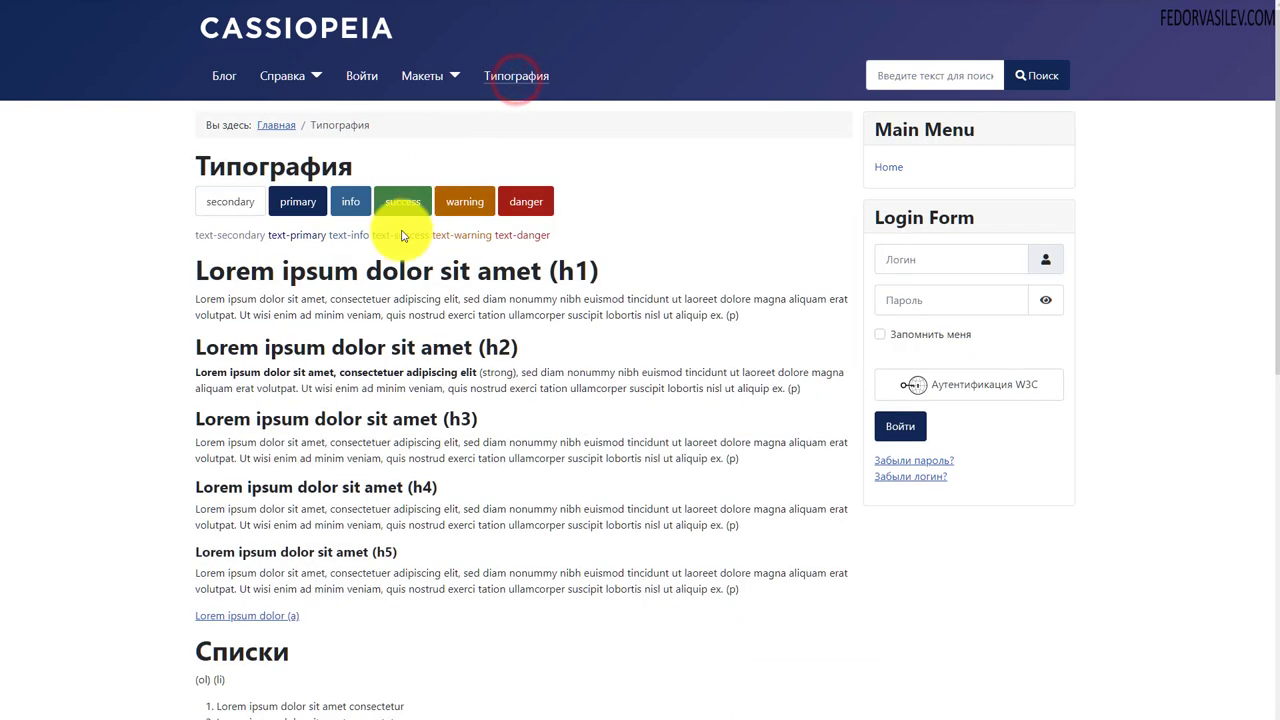